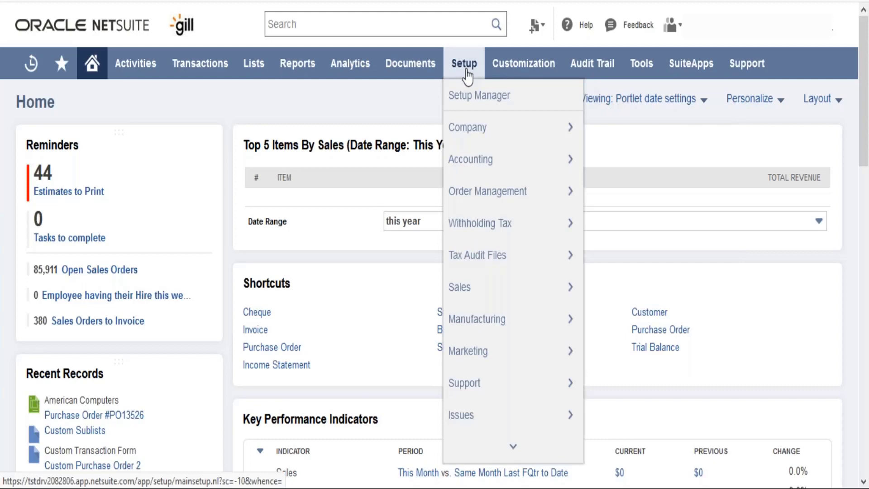
# Open the Manage Roles list from the user and role setup.
pyautogui.moveTo(513, 447)
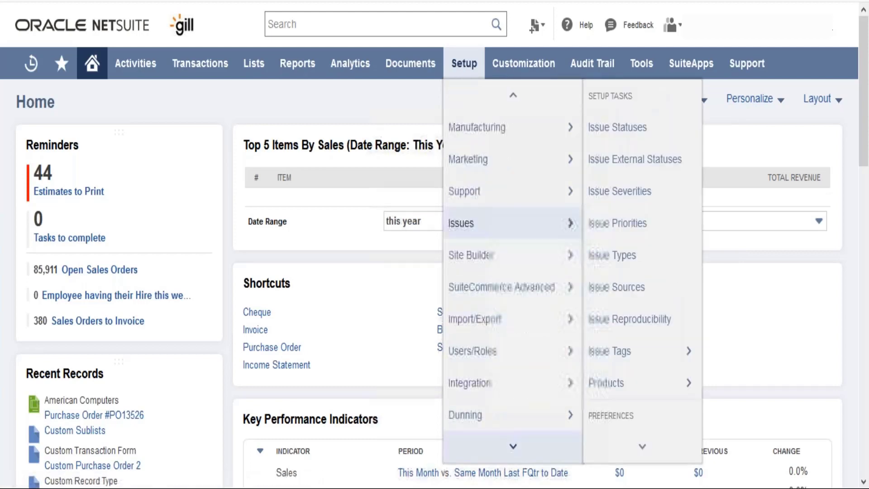
pyautogui.moveTo(514, 332)
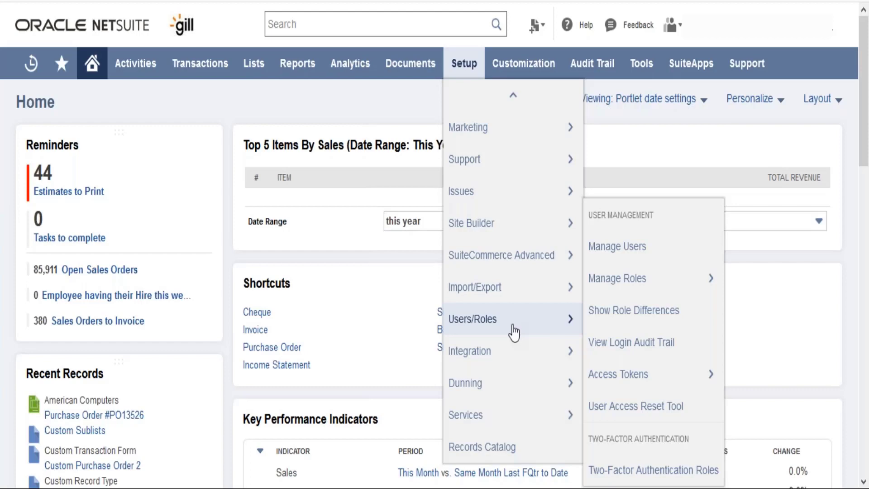
pyautogui.moveTo(627, 293)
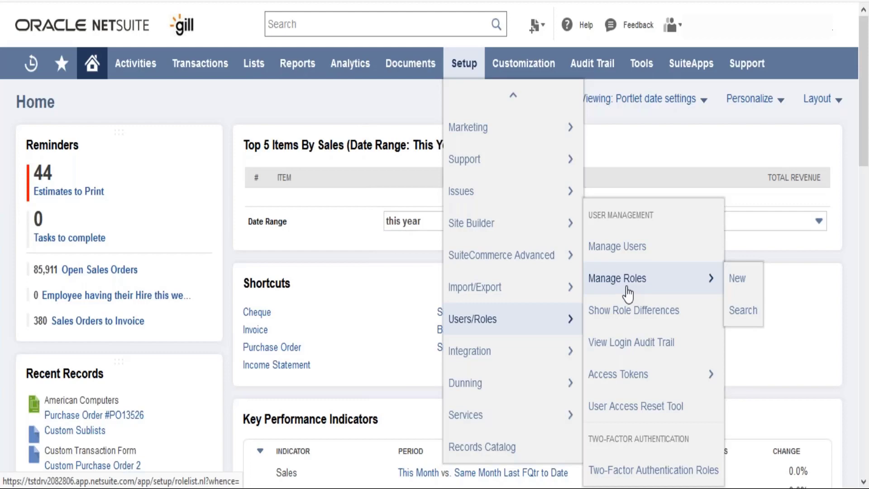
pyautogui.click(628, 293)
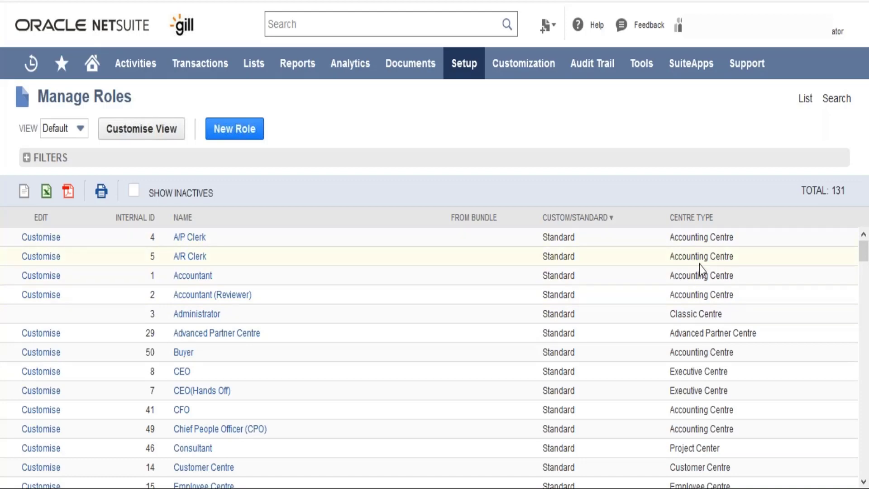
# Sort the roles by centre type and review which centre types are assigned across the whole list.
pyautogui.click(703, 221)
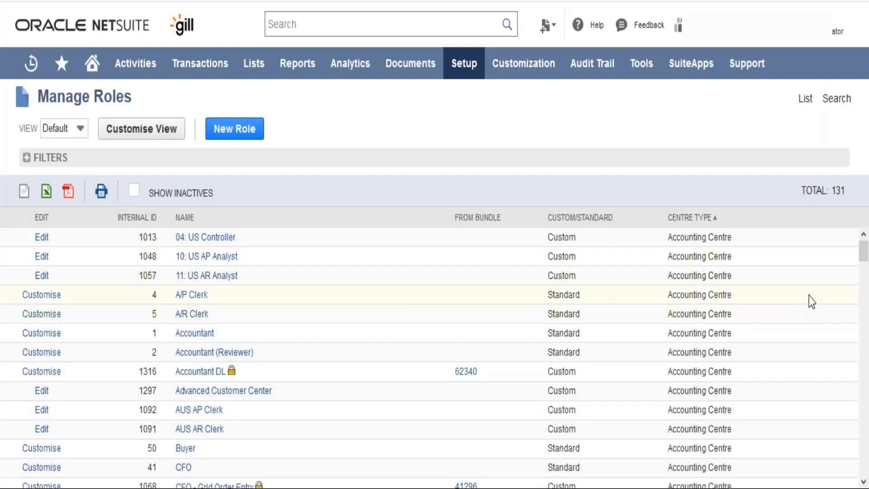
pyautogui.moveTo(865, 254); pyautogui.dragTo(866, 341)
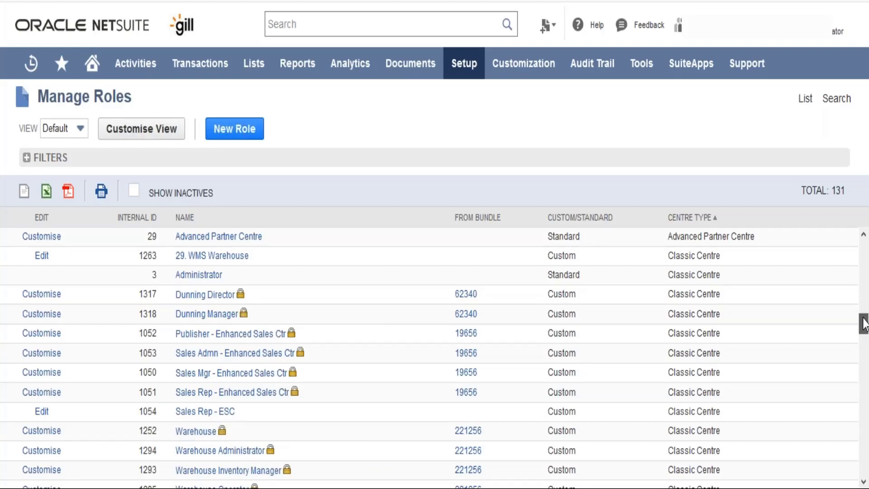
pyautogui.moveTo(863, 324); pyautogui.dragTo(865, 354)
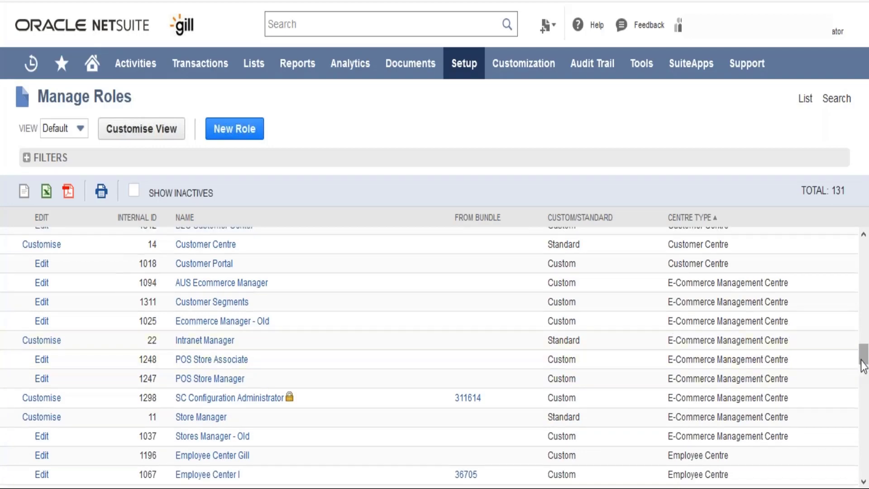
pyautogui.moveTo(863, 362); pyautogui.dragTo(860, 382)
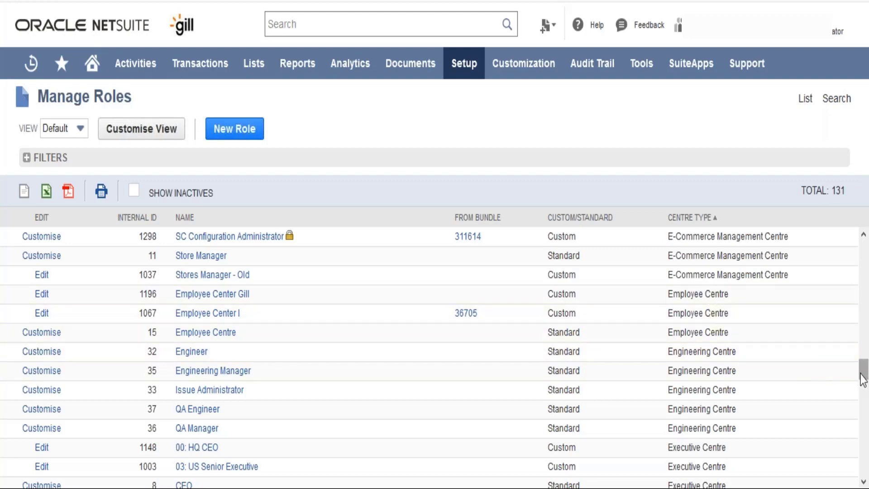
pyautogui.moveTo(862, 379); pyautogui.dragTo(864, 400)
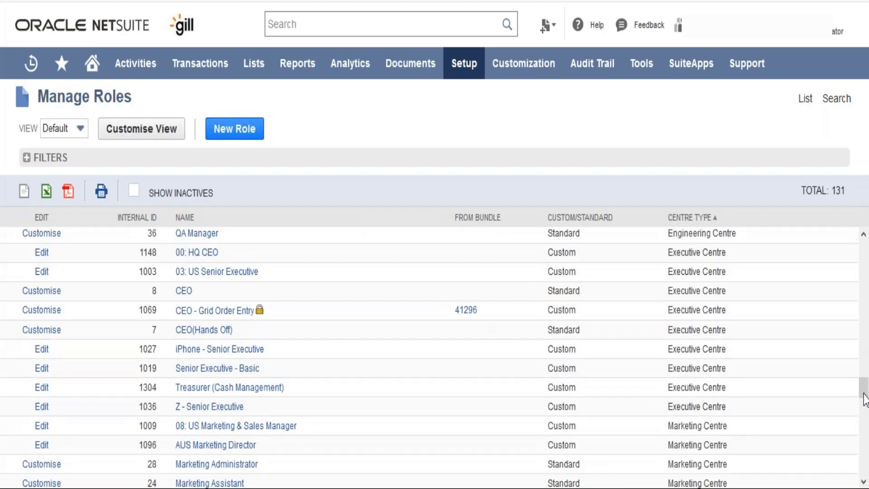
pyautogui.moveTo(865, 400); pyautogui.dragTo(865, 423)
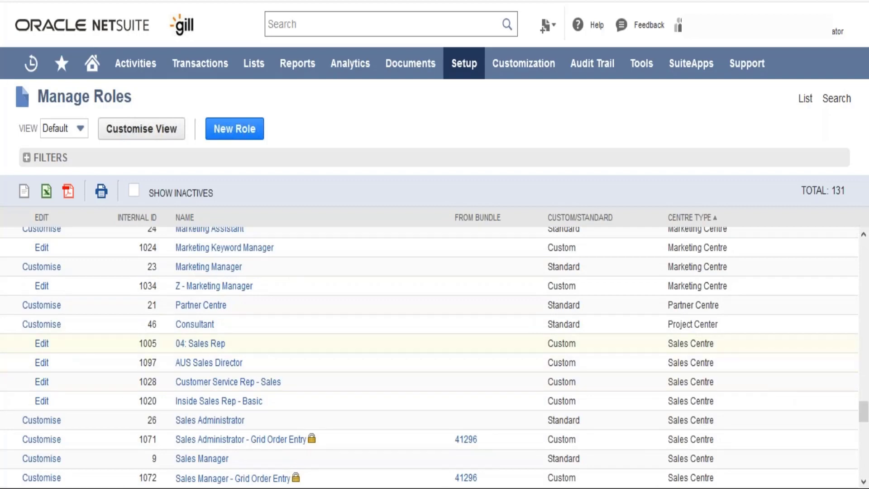
pyautogui.moveTo(718, 306); pyautogui.dragTo(670, 308)
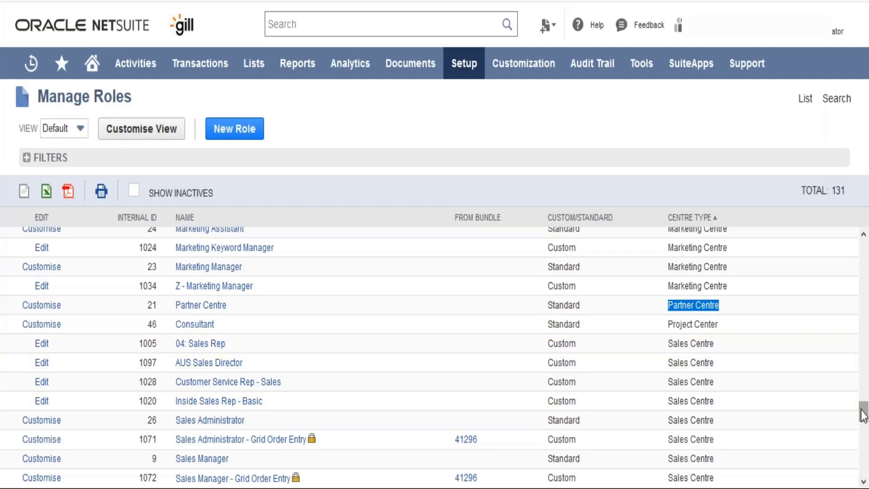
pyautogui.moveTo(864, 416); pyautogui.dragTo(866, 475)
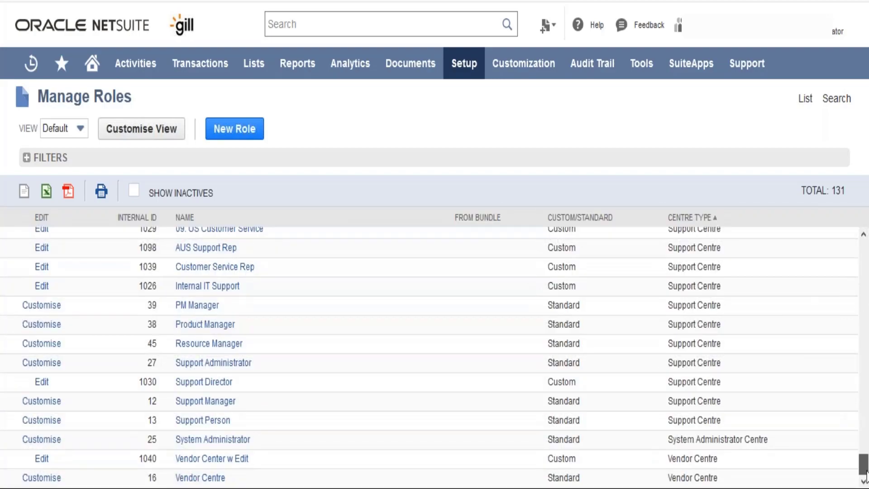
pyautogui.scroll(15, 865, 478)
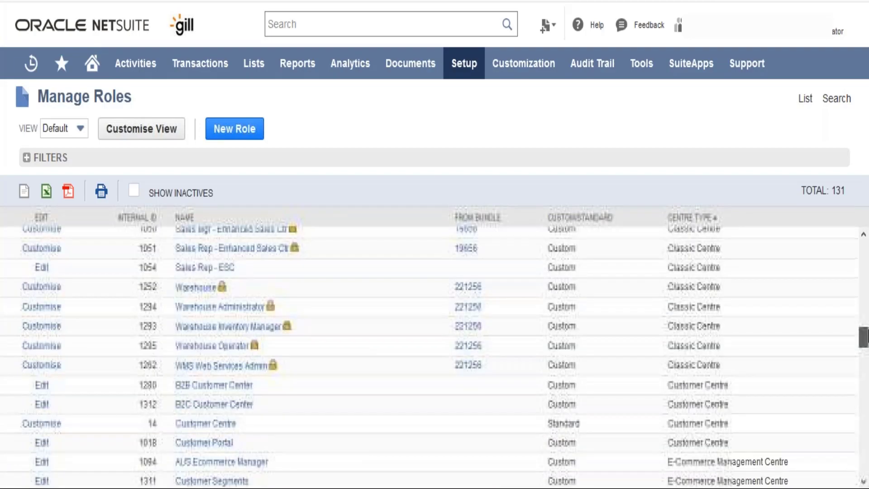
pyautogui.moveTo(867, 334); pyautogui.dragTo(868, 329)
pyautogui.click(867, 290)
pyautogui.click(867, 277)
pyautogui.click(867, 249)
pyautogui.doubleClick(867, 224)
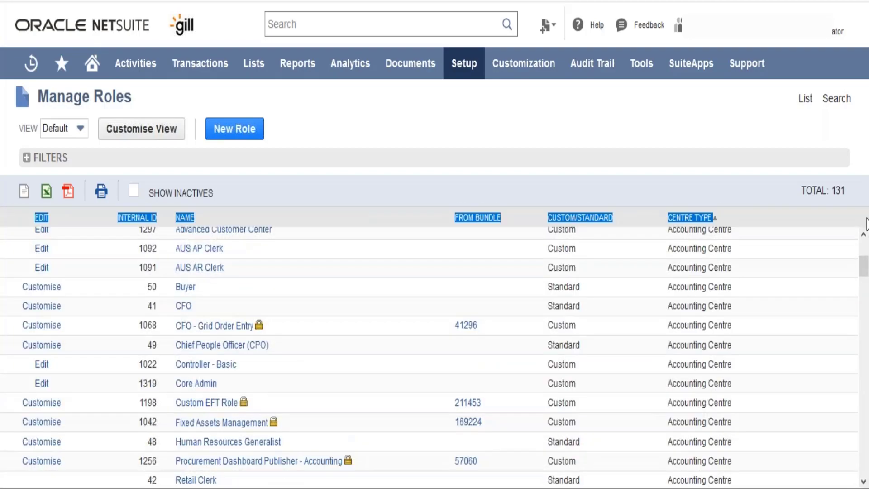
pyautogui.moveTo(865, 267); pyautogui.dragTo(864, 241)
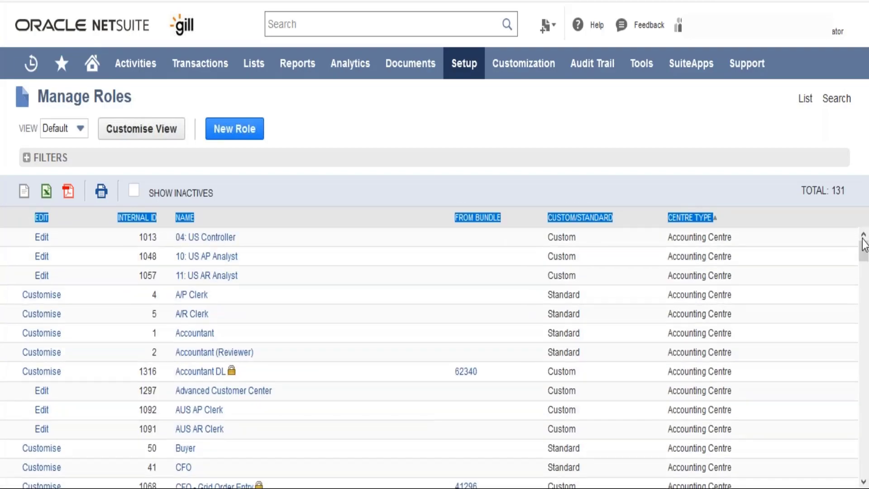
pyautogui.click(683, 261)
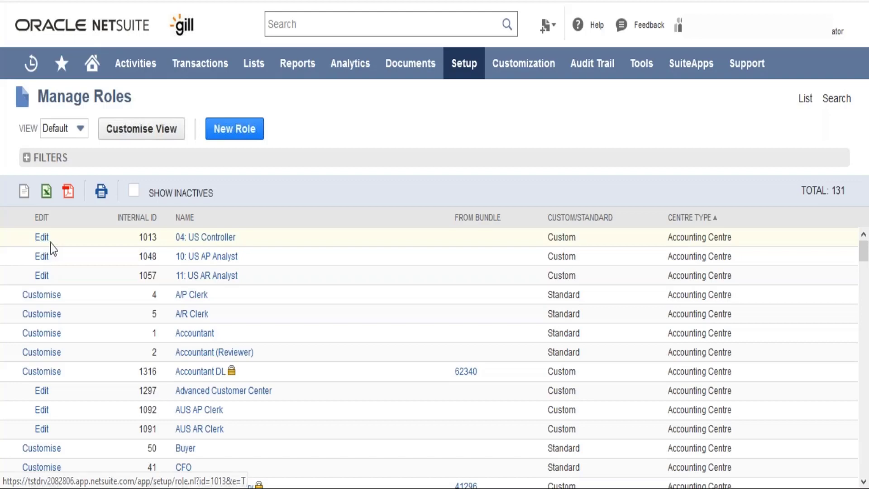
# Sort the roles by internal ID and review the standard and custom roles in that order.
pyautogui.click(152, 221)
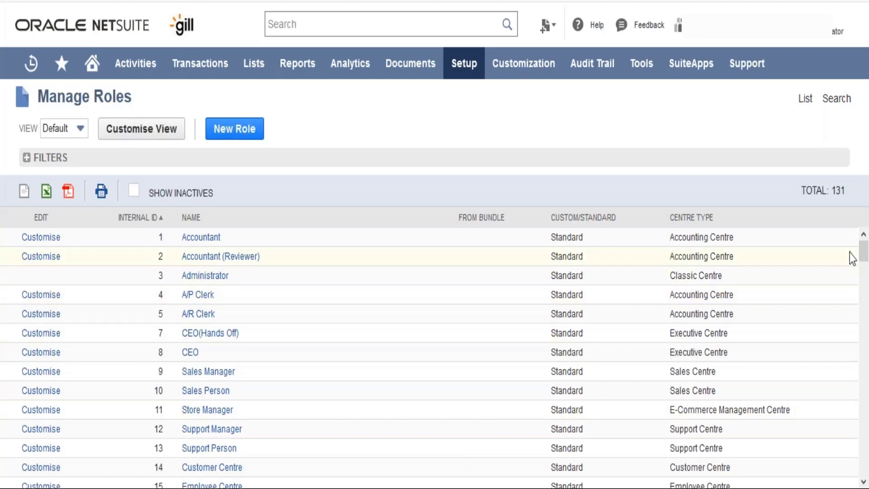
pyautogui.moveTo(861, 249); pyautogui.dragTo(862, 242)
pyautogui.moveTo(865, 250); pyautogui.dragTo(865, 314)
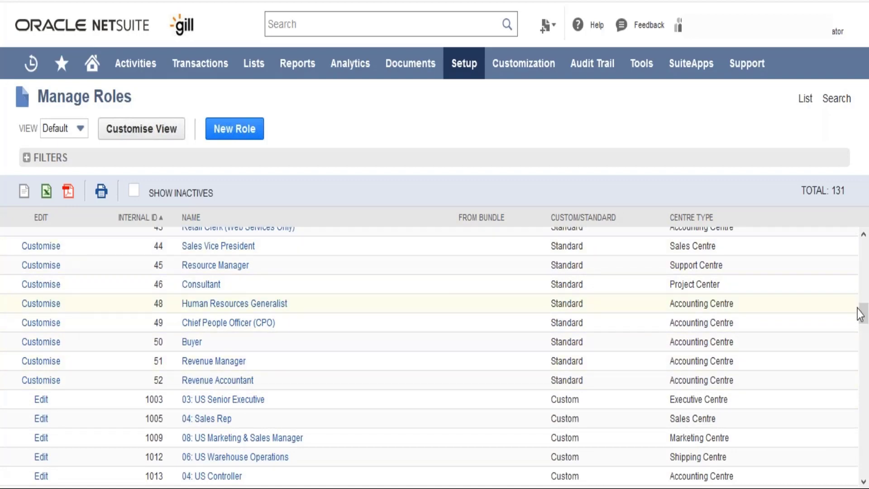
pyautogui.moveTo(864, 317); pyautogui.dragTo(864, 220)
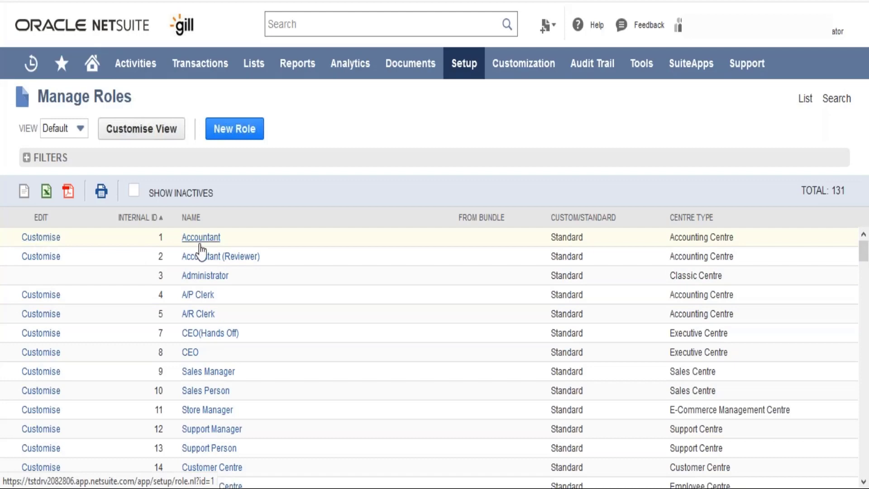
# Start customising the standard Accountant role and examine the available Employee Restrictions options.
pyautogui.click(53, 243)
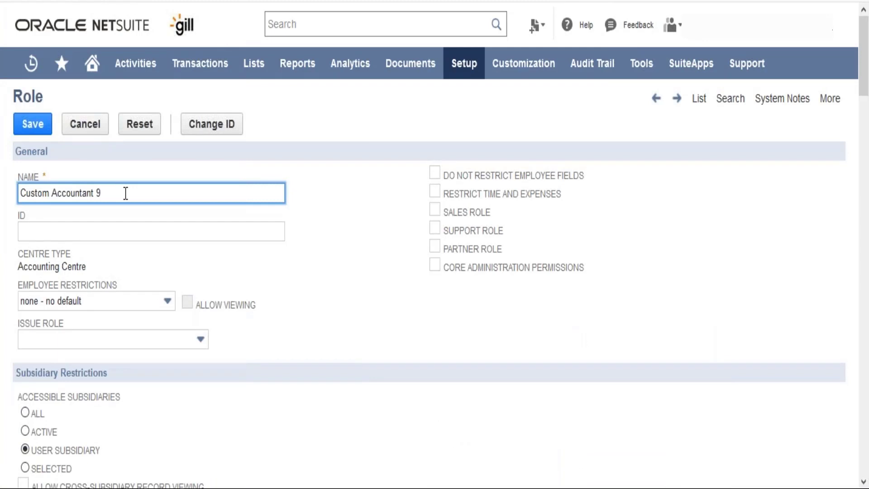
pyautogui.click(128, 233)
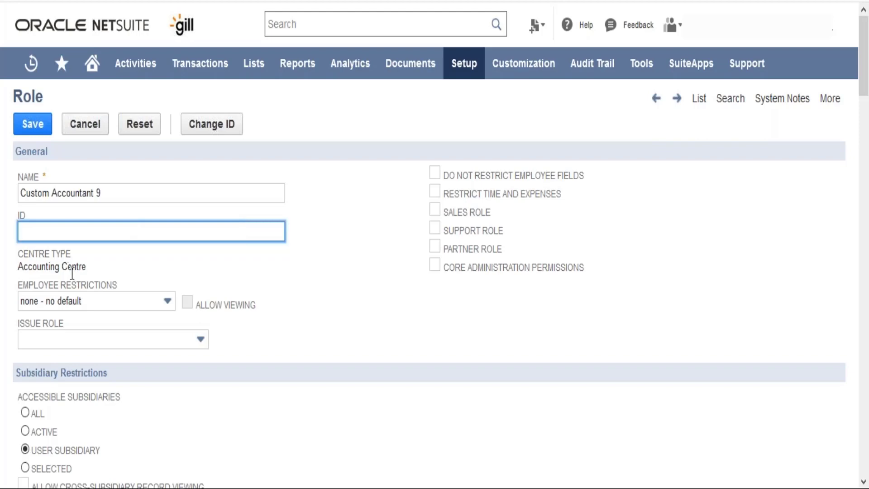
pyautogui.click(92, 298)
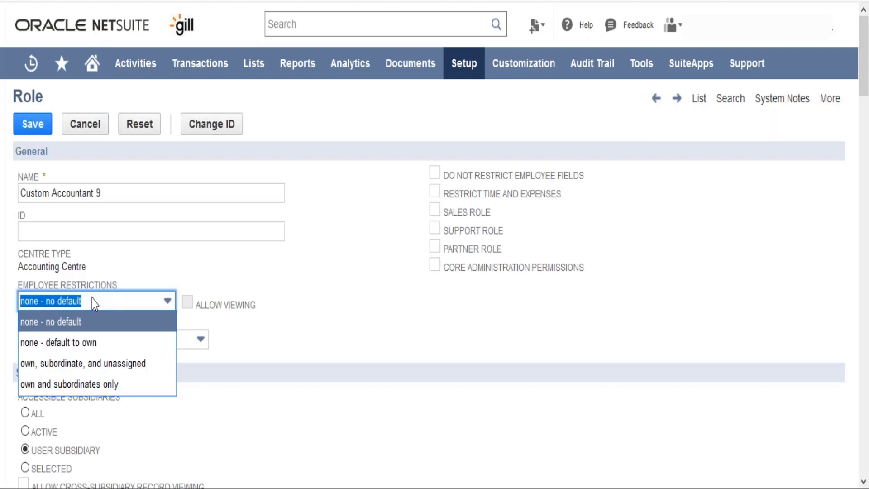
pyautogui.click(263, 346)
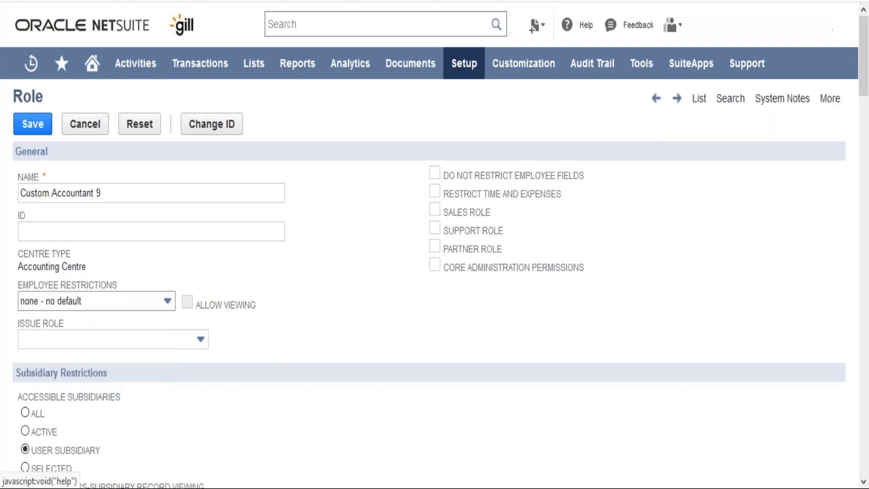
pyautogui.click(167, 301)
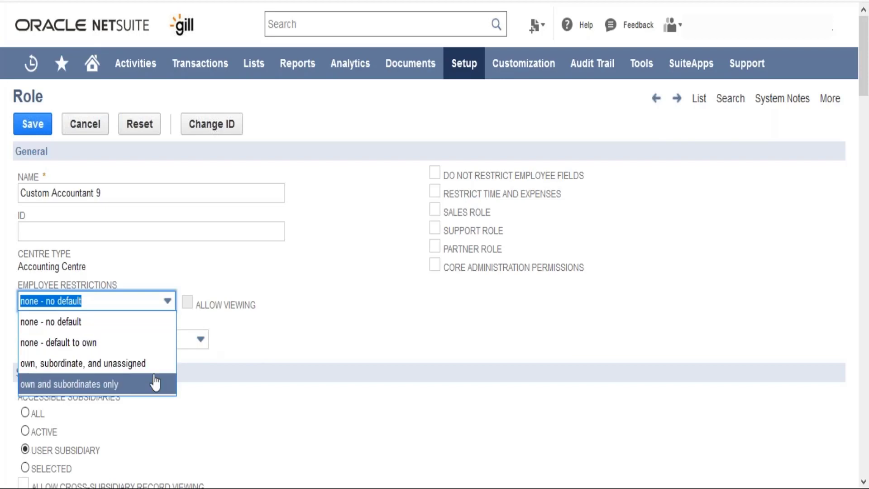
pyautogui.click(277, 349)
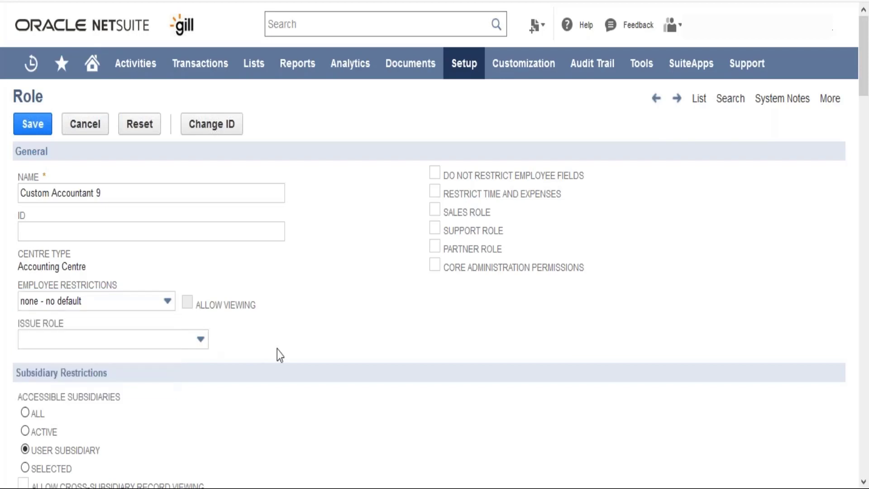
# Try the "own, subordinate, and unassigned" employee restriction with Allow Viewing, and return the restriction to "none - no default".
pyautogui.click(153, 302)
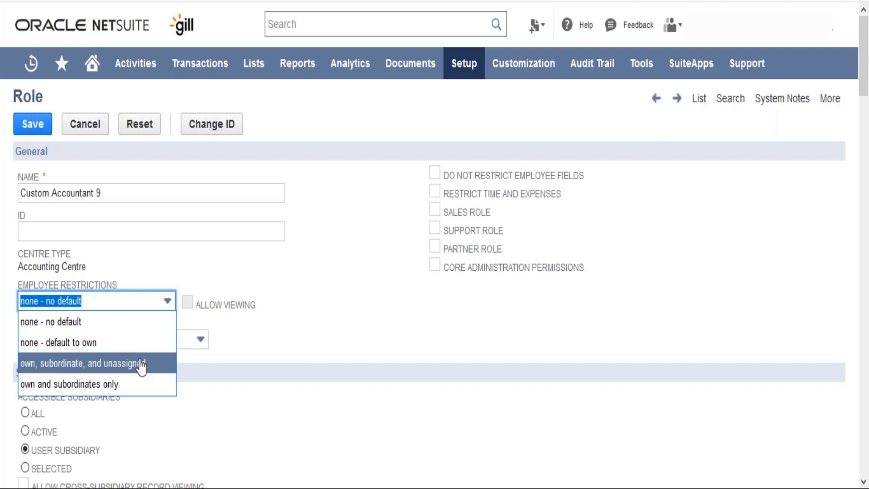
pyautogui.click(141, 367)
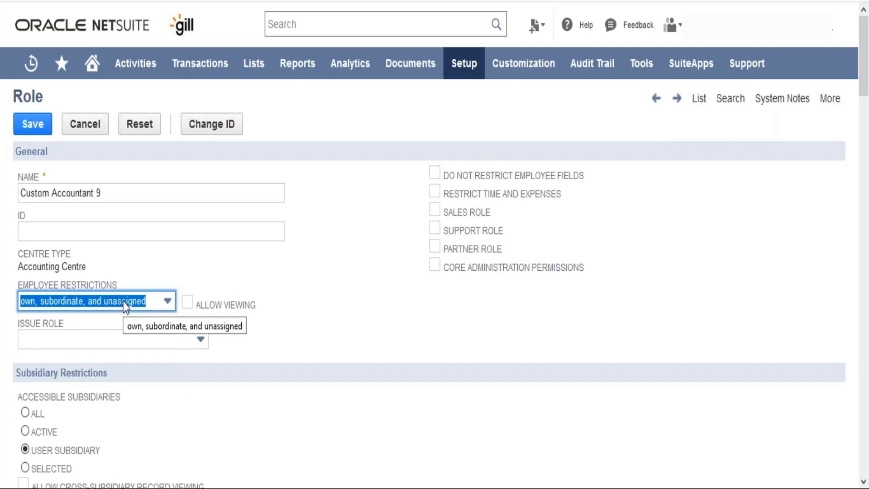
pyautogui.click(187, 302)
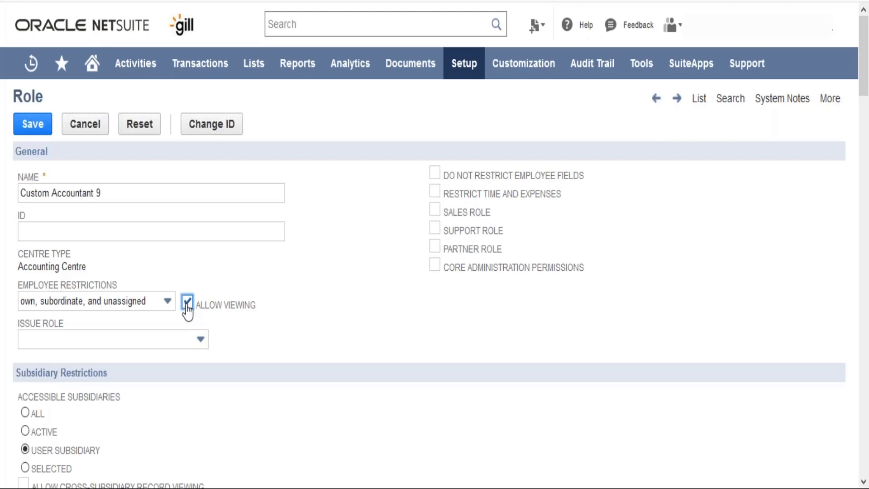
pyautogui.click(187, 306)
pyautogui.click(142, 302)
pyautogui.click(131, 321)
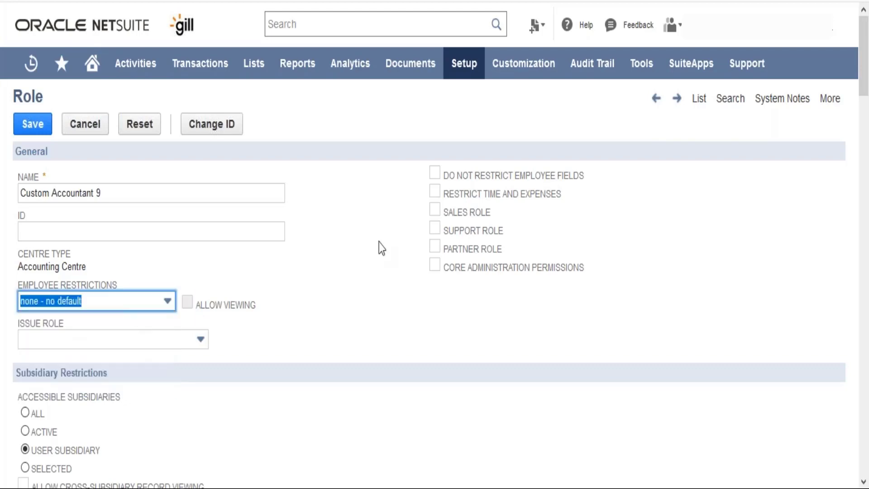
# Check the Issue Role options, and set the accessible subsidiaries to Selected with cross-subsidiary record viewing allowed.
pyautogui.click(156, 340)
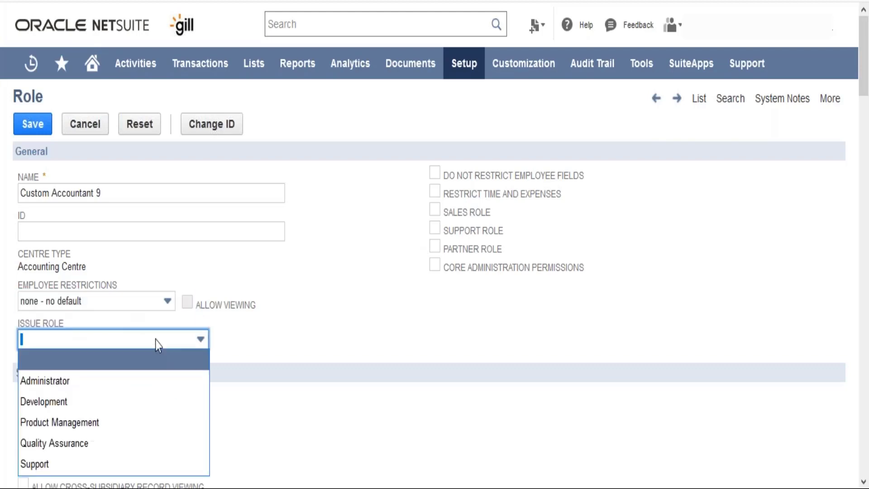
pyautogui.click(264, 351)
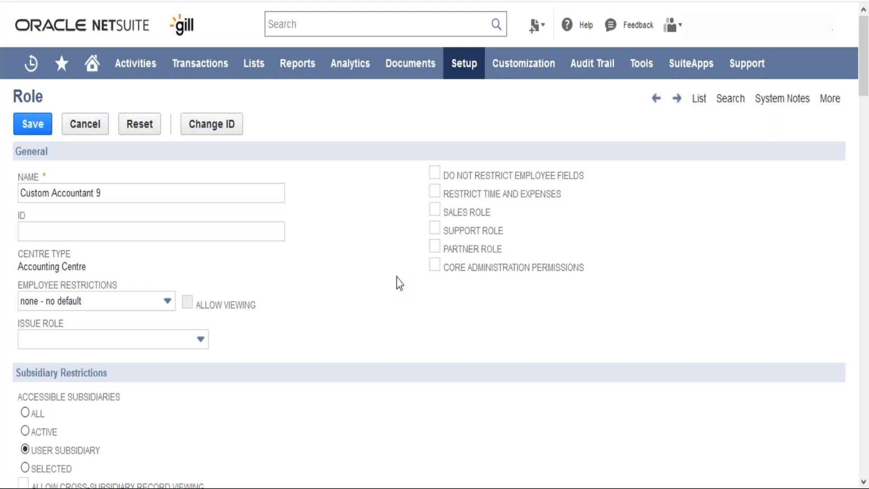
pyautogui.scroll(-2, 396, 278)
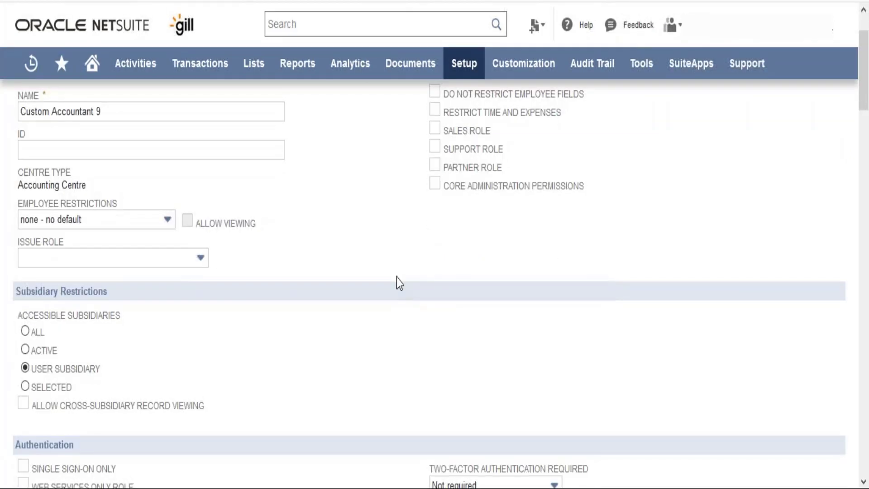
pyautogui.scroll(-3, 397, 278)
pyautogui.scroll(3, 396, 278)
pyautogui.click(26, 331)
pyautogui.click(25, 350)
pyautogui.click(25, 369)
pyautogui.click(25, 386)
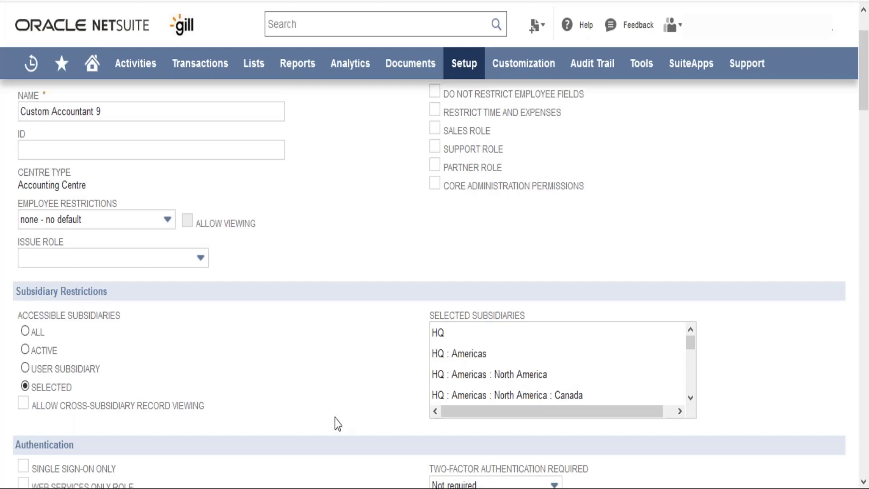
pyautogui.click(23, 402)
# Enable Single Sign-On Only in the role's authentication settings.
pyautogui.scroll(-5, 95, 428)
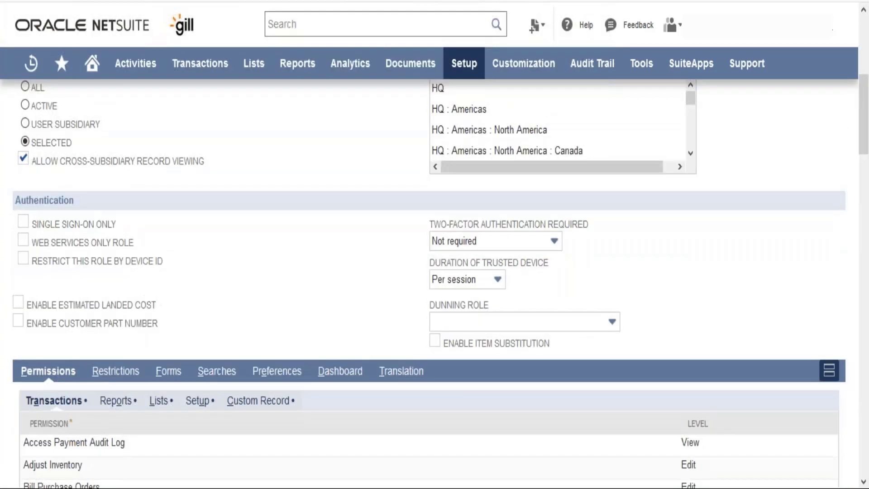
pyautogui.click(24, 222)
pyautogui.click(23, 260)
pyautogui.click(23, 259)
pyautogui.click(276, 313)
# Examine the two-factor authentication options and the available trusted device durations for the role.
pyautogui.click(511, 241)
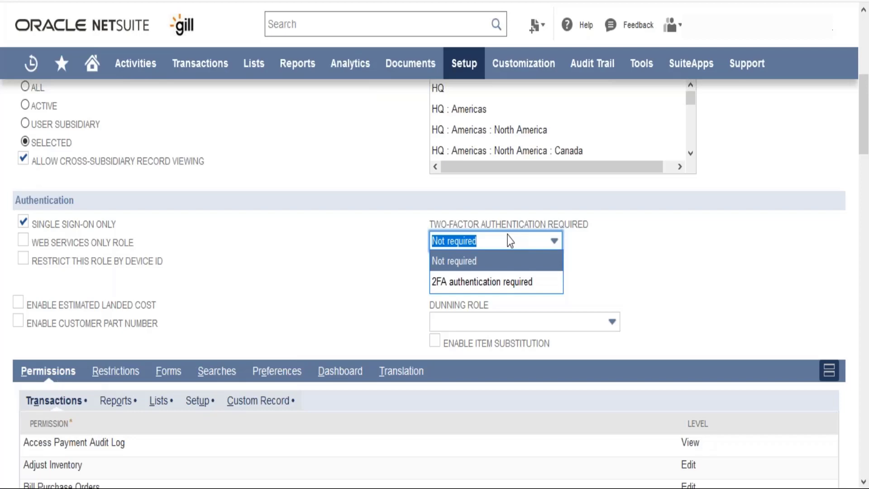
pyautogui.click(408, 267)
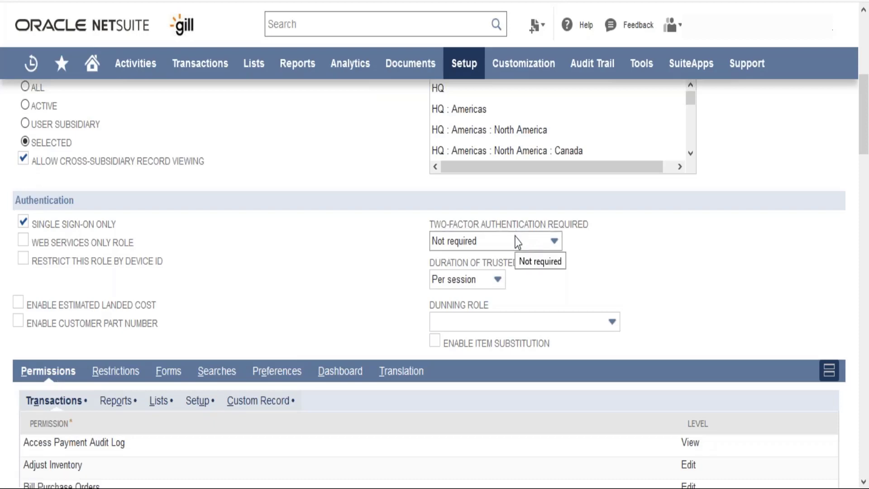
pyautogui.click(485, 281)
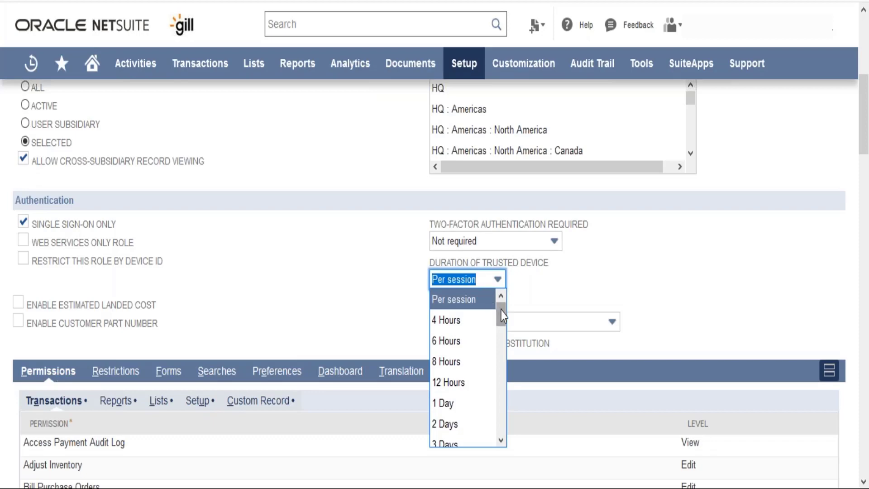
pyautogui.moveTo(503, 316); pyautogui.dragTo(504, 431)
pyautogui.click(579, 292)
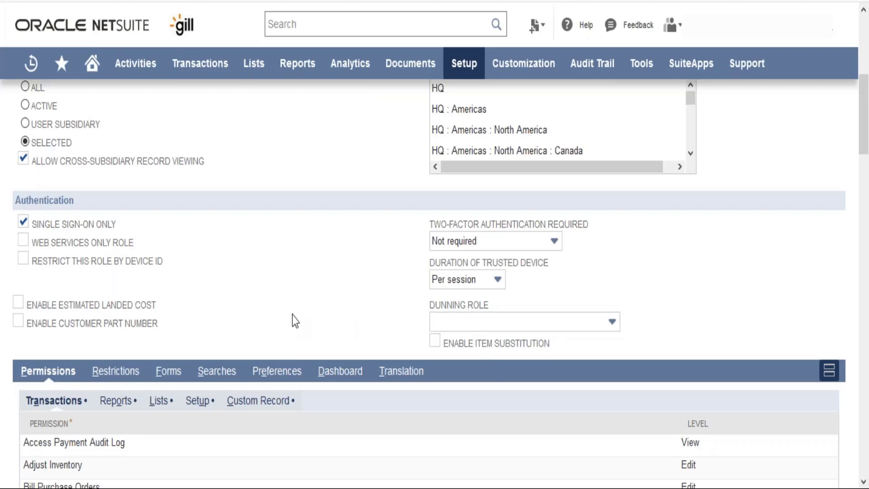
pyautogui.scroll(-3, 294, 320)
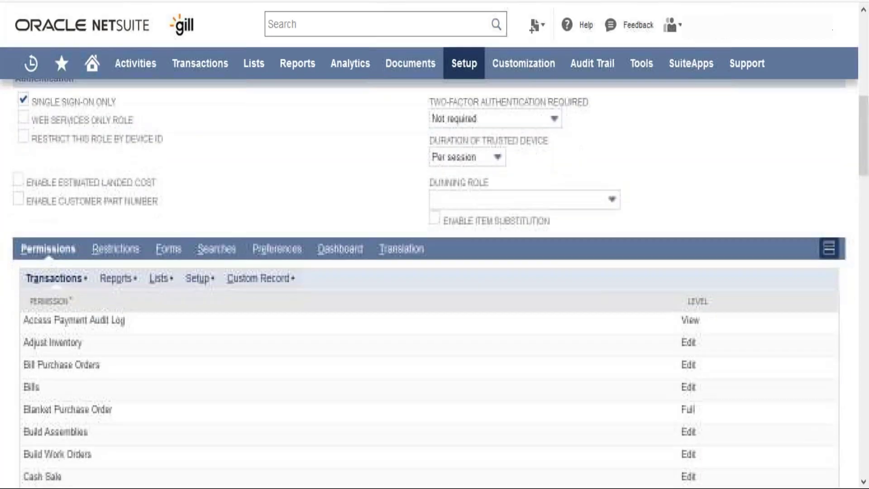